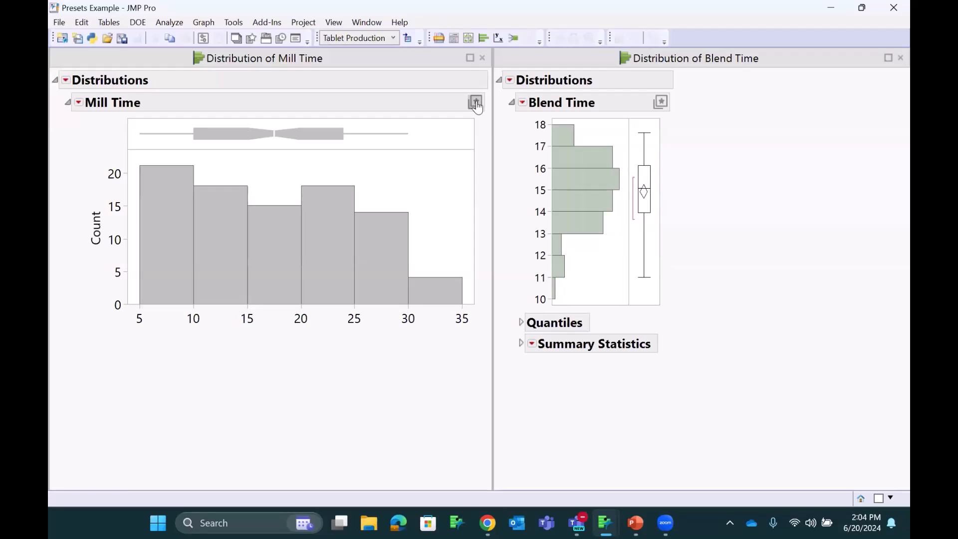
Step: Apply the Mill Time report's platform settings to the Blend Time distribution
left_click_drag(476, 106, 598, 179)
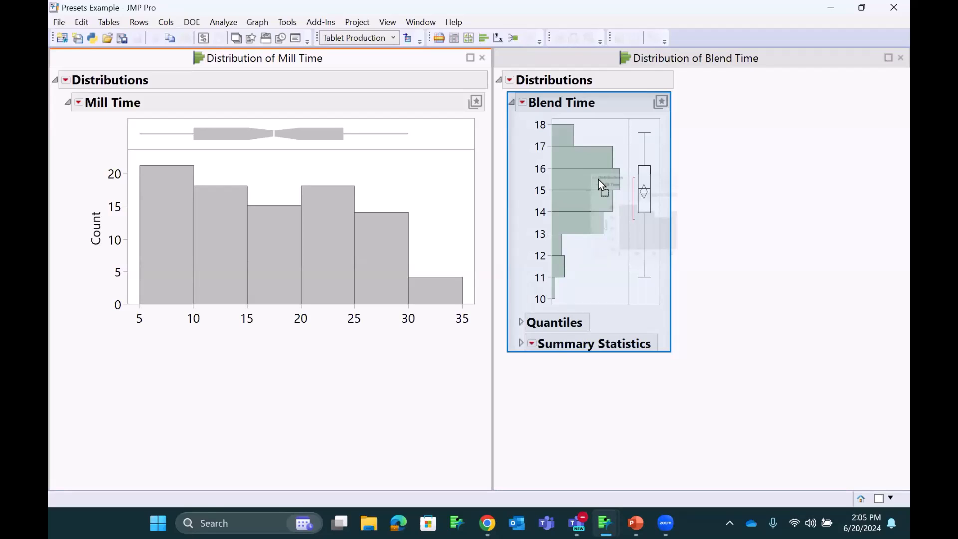
left_click_drag(599, 180, 597, 181)
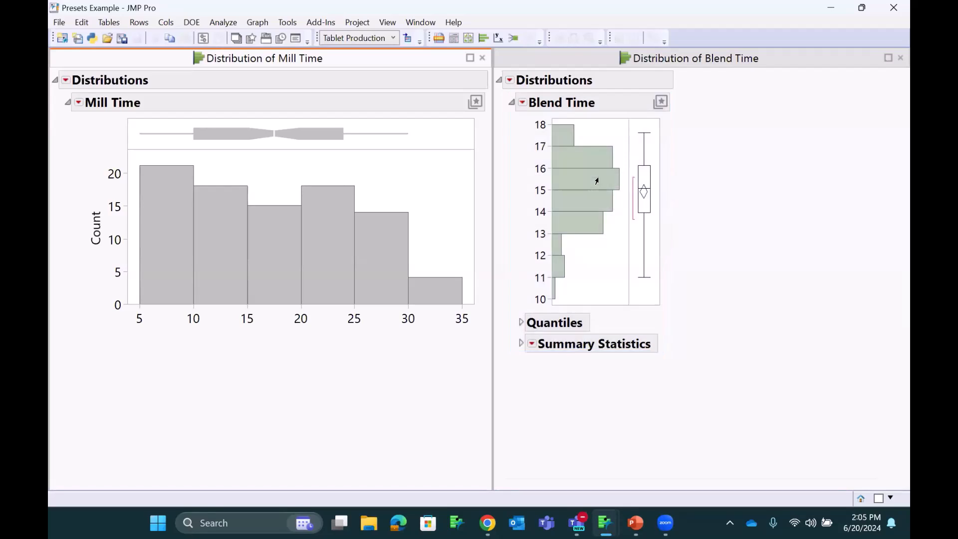
mouse_move(612, 483)
left_mouse_down()
mouse_move(684, 484)
mouse_move(704, 495)
mouse_move(582, 499)
left_mouse_up()
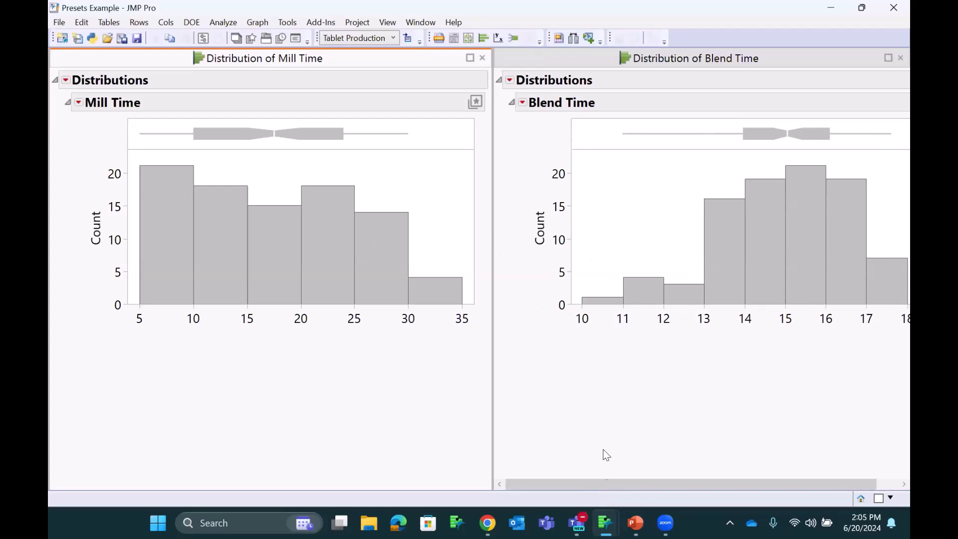
left_click_drag(590, 483, 677, 479)
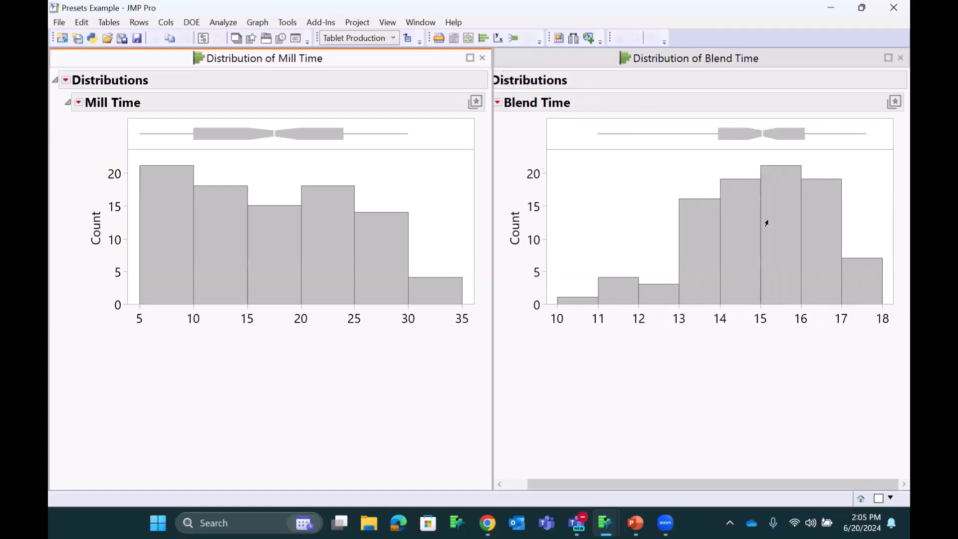
Step: Reset the Blend Time distribution to its Platform Launch settings and reapply the Mill Time report's settings to it
left_click(892, 103)
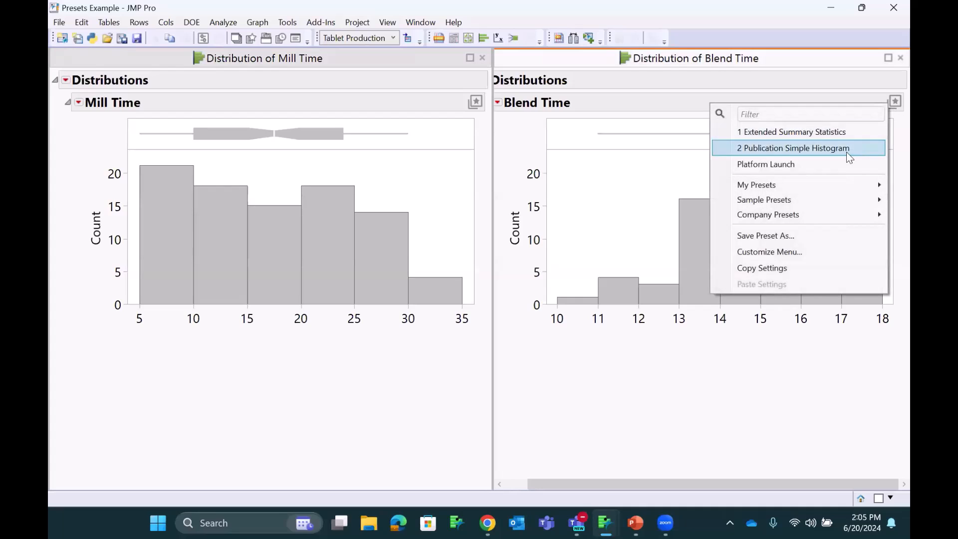
left_click(838, 164)
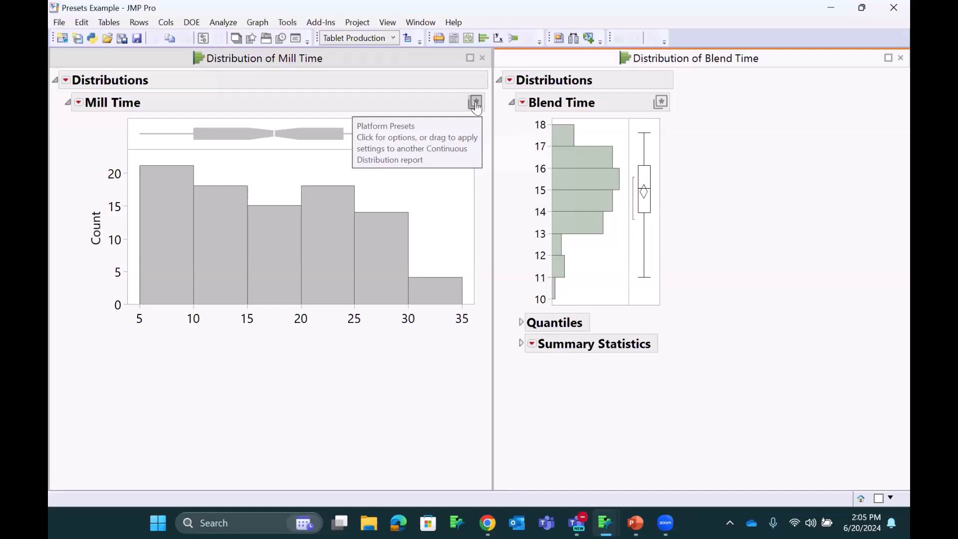
left_click_drag(476, 106, 574, 190)
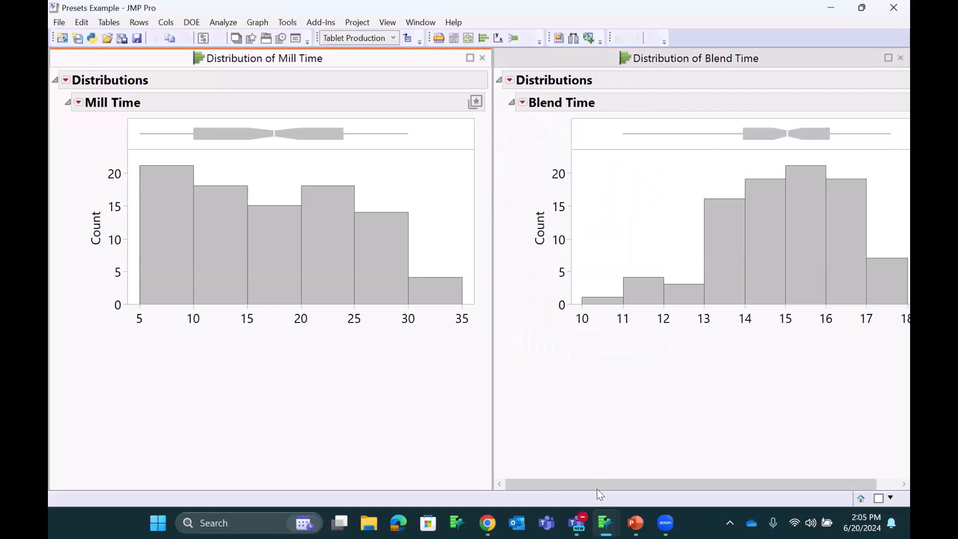
left_click_drag(595, 484, 702, 487)
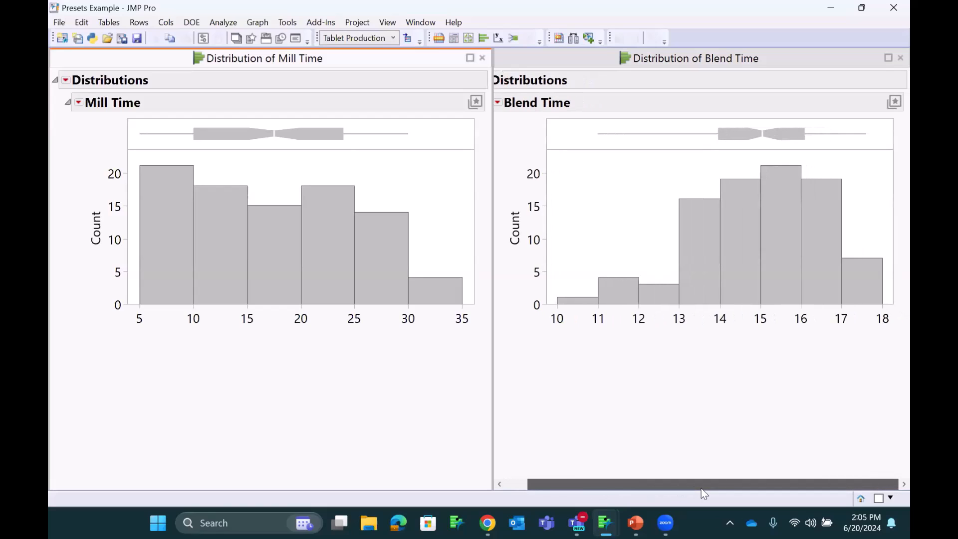
Step: Minimize the Presets Example project and place the Fit Y by X report of Yield by Glass thickness at one side of the desktop
left_click(831, 14)
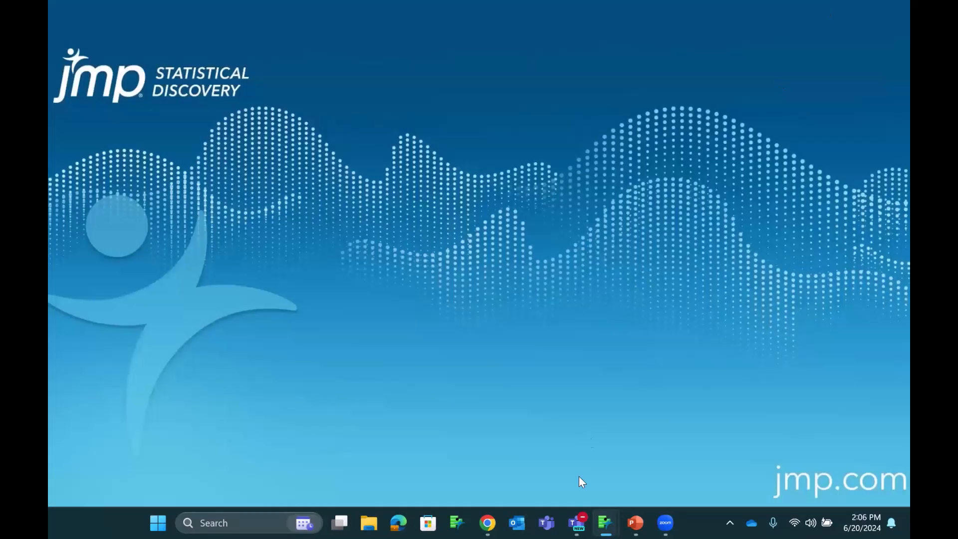
mouse_move(612, 522)
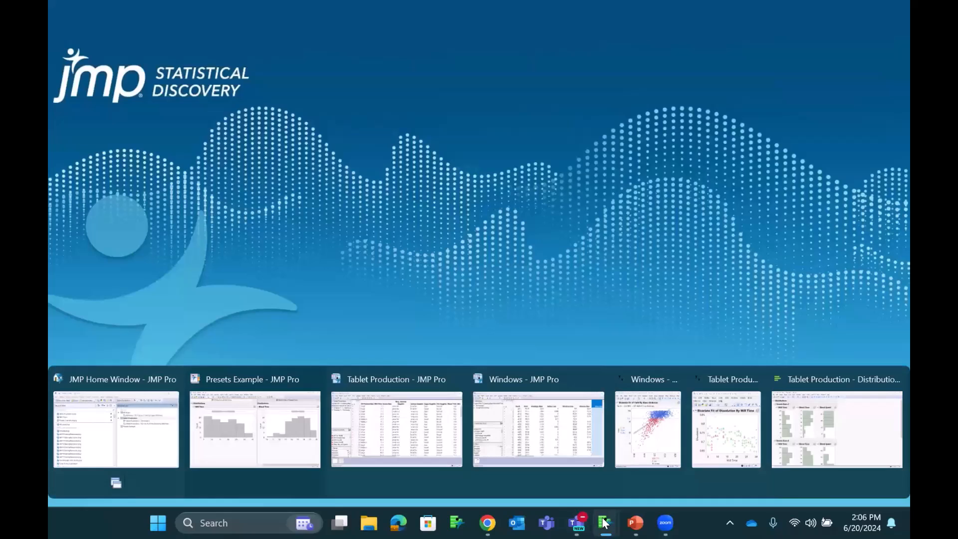
left_click(641, 434)
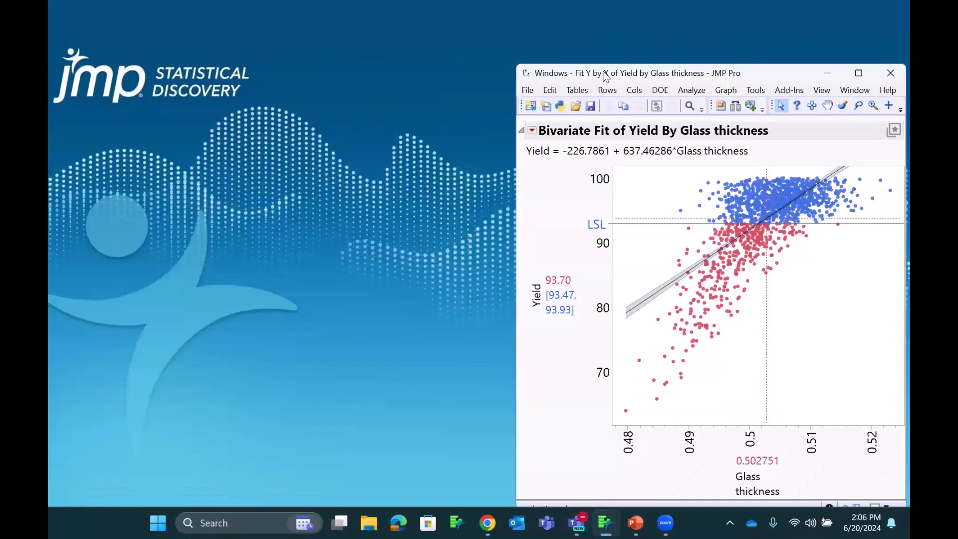
left_click_drag(605, 76, 145, 41)
Step: Bring up the Fit Y by X report of Dissolution by Mill Time and position it beside the Yield by Glass thickness report
mouse_move(604, 523)
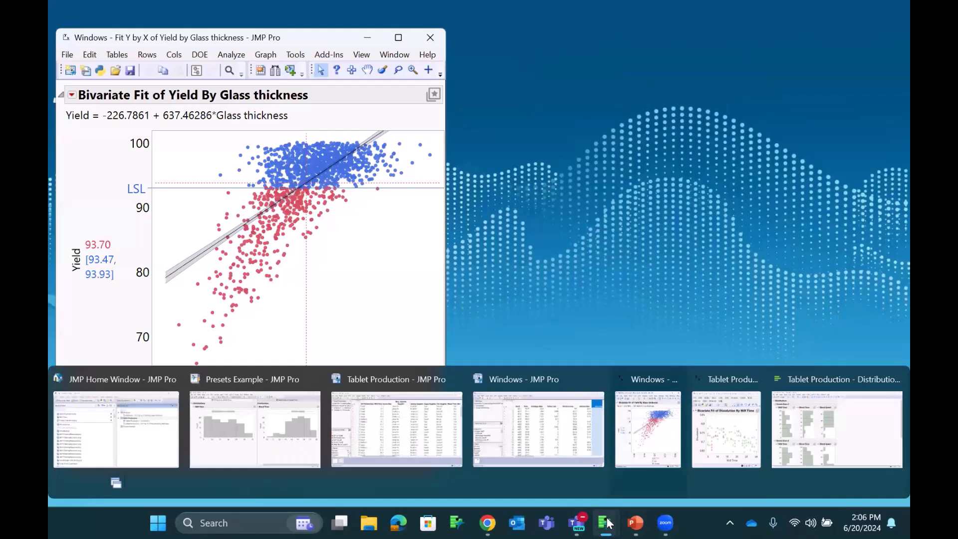
left_click(707, 417)
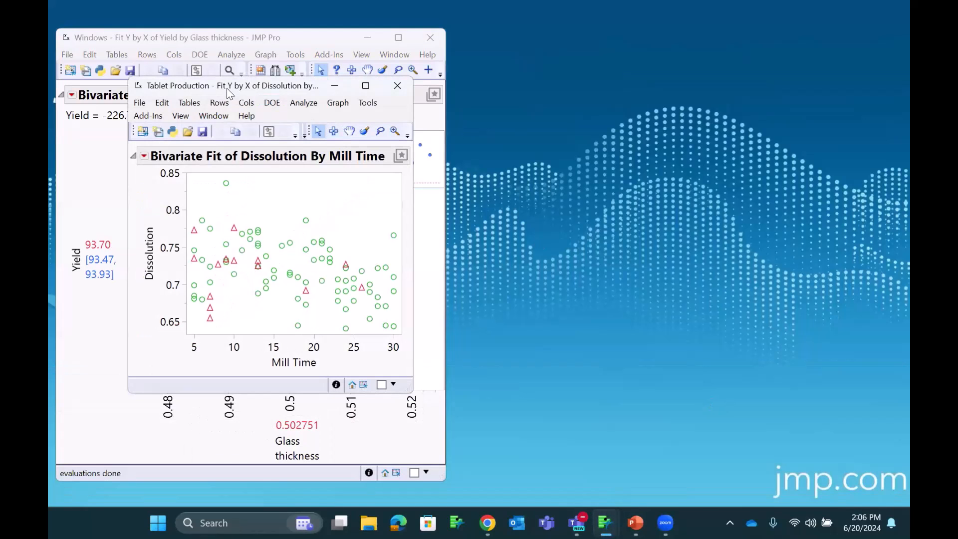
left_click_drag(255, 89, 615, 44)
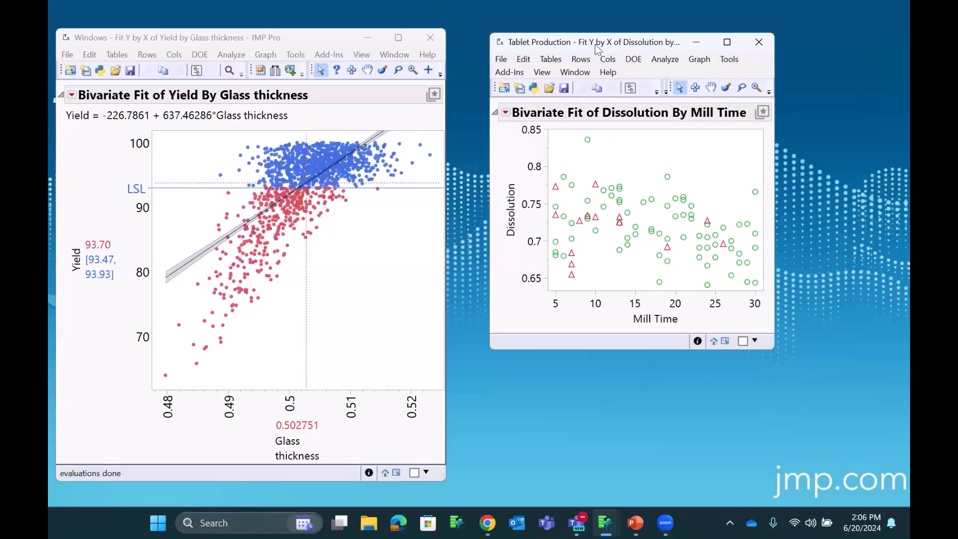
left_click_drag(598, 46, 632, 49)
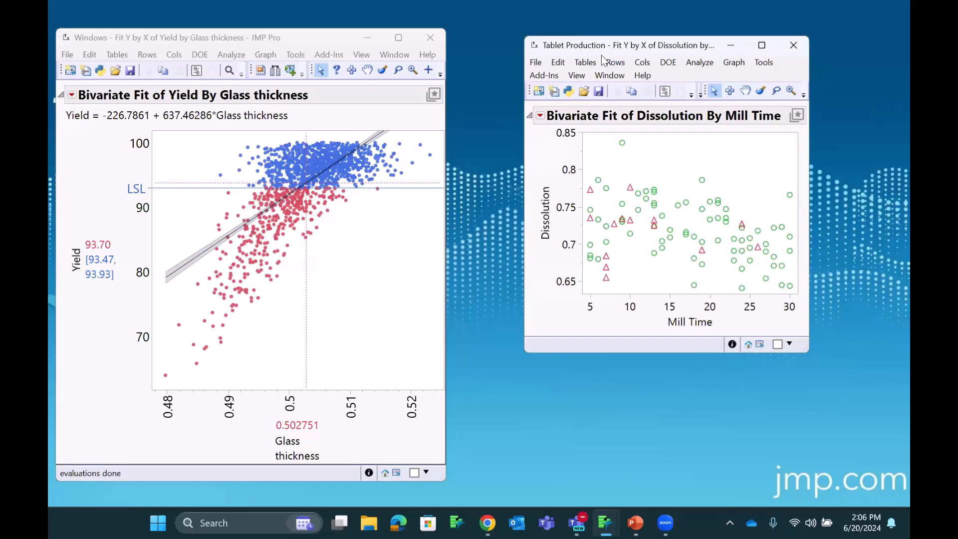
left_click_drag(597, 52, 579, 50)
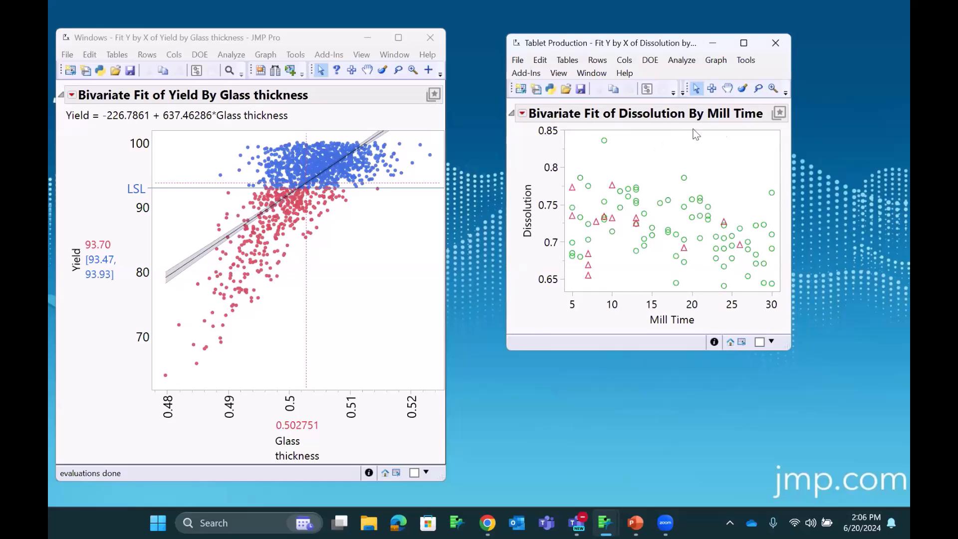
left_click_drag(689, 43, 686, 37)
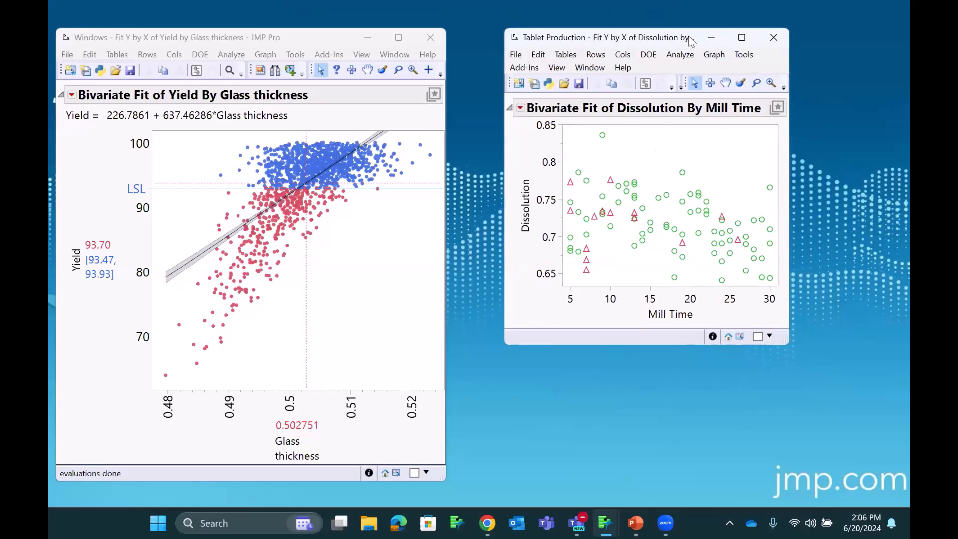
Step: Apply the Linear Model Profiler sample preset to the Dissolution By Mill Time fit and set its profiler to Mill Time 24.9
left_click(777, 108)
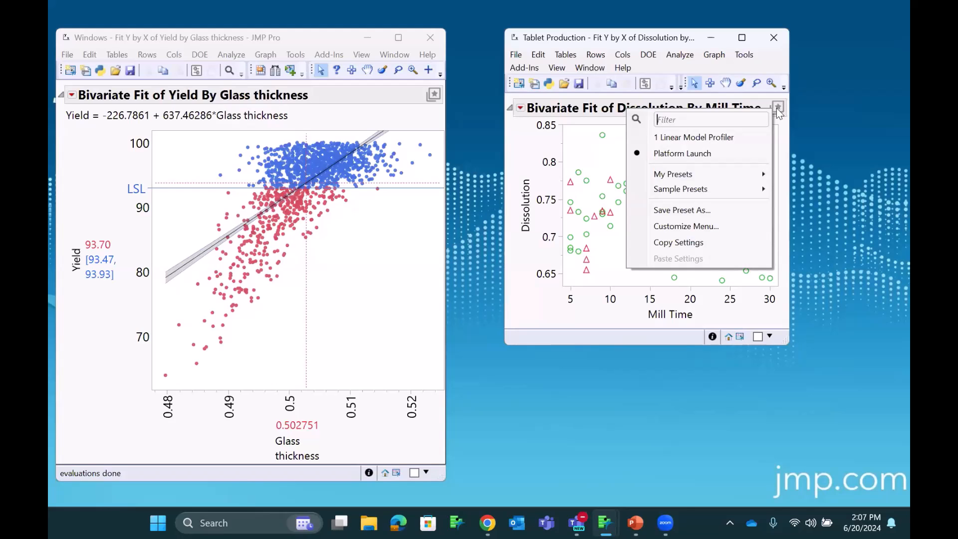
mouse_move(712, 173)
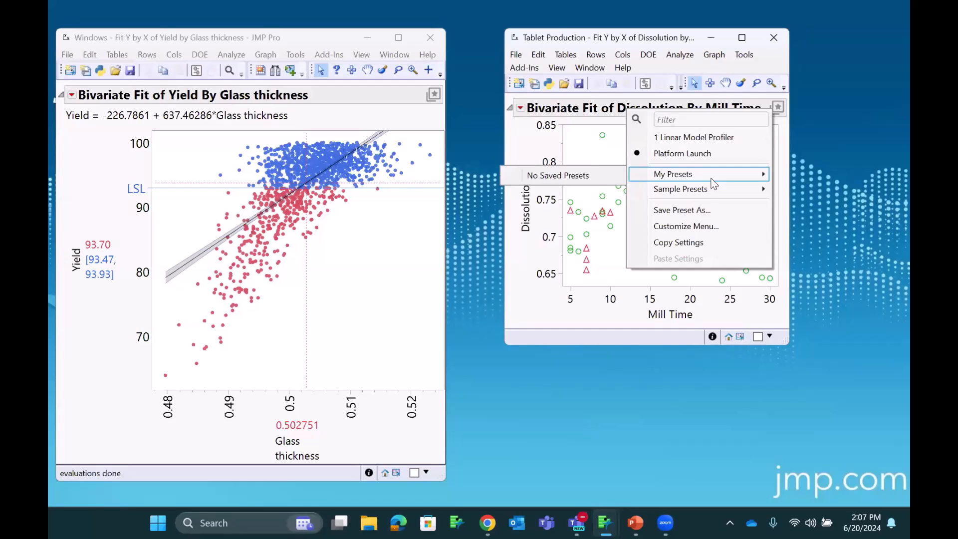
mouse_move(704, 194)
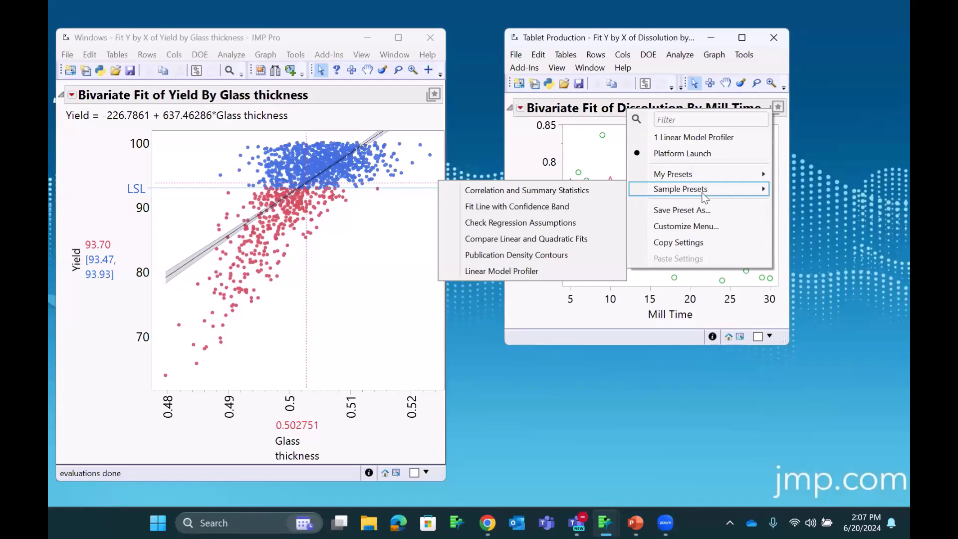
left_click(559, 269)
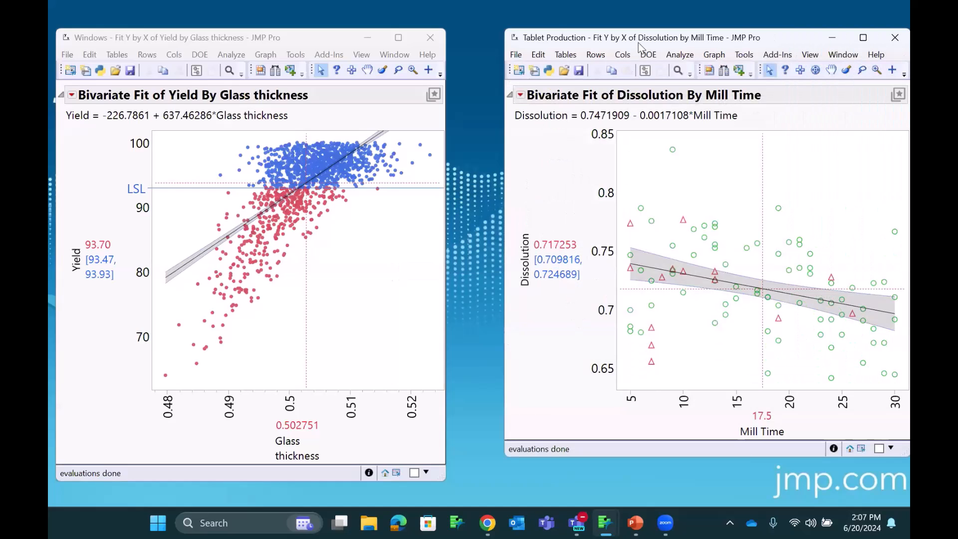
left_click_drag(623, 43, 586, 44)
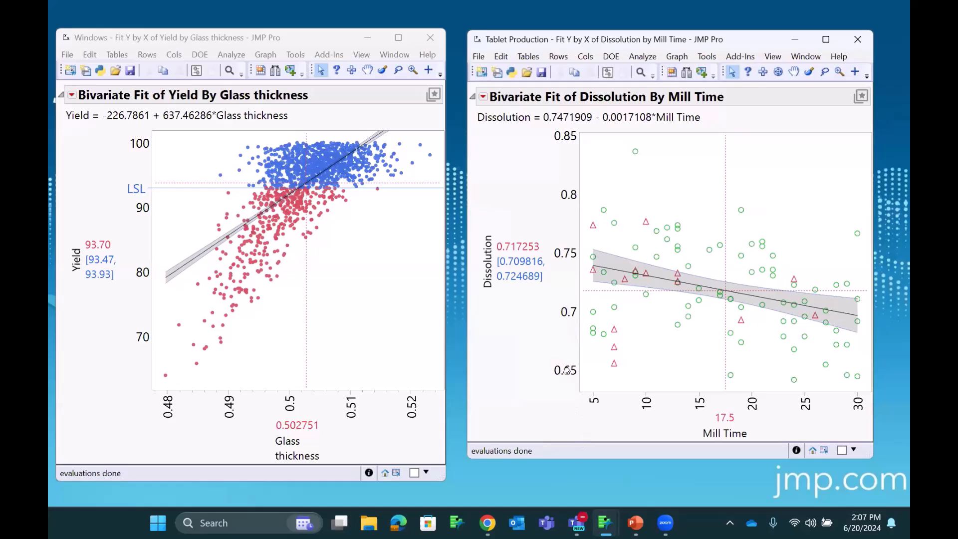
left_click_drag(726, 294, 804, 313)
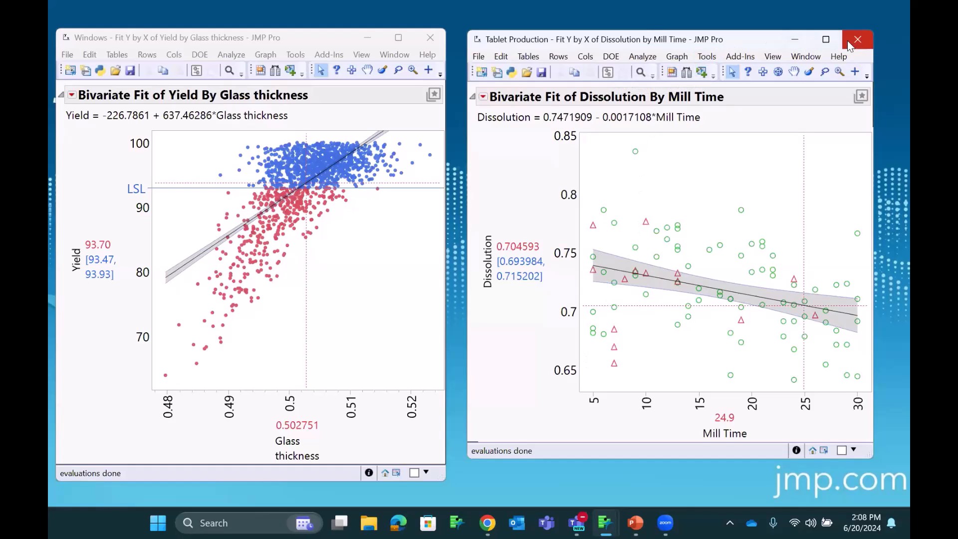
Step: Minimize both Fit Y by X reports and bring up the Tablet Production Distribution report
left_click(795, 40)
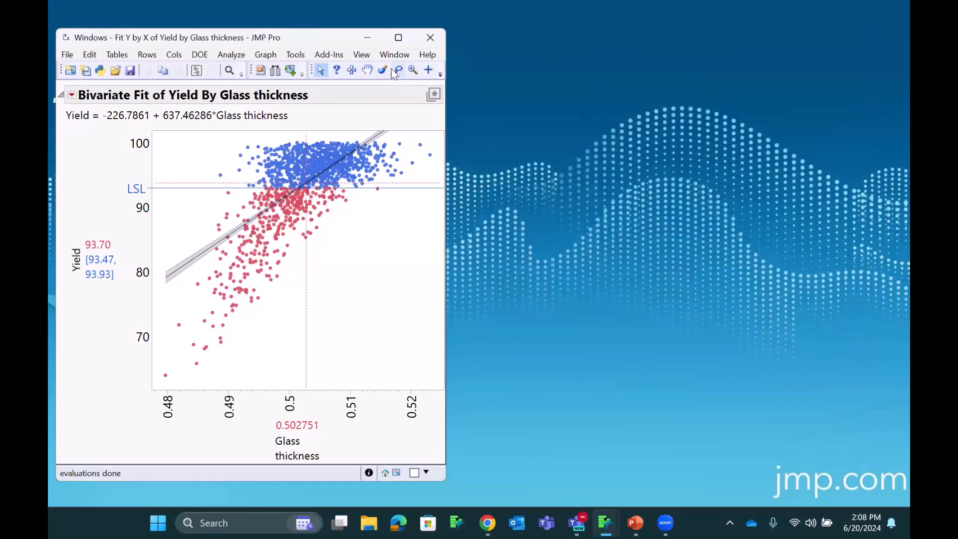
left_click(367, 37)
mouse_move(609, 522)
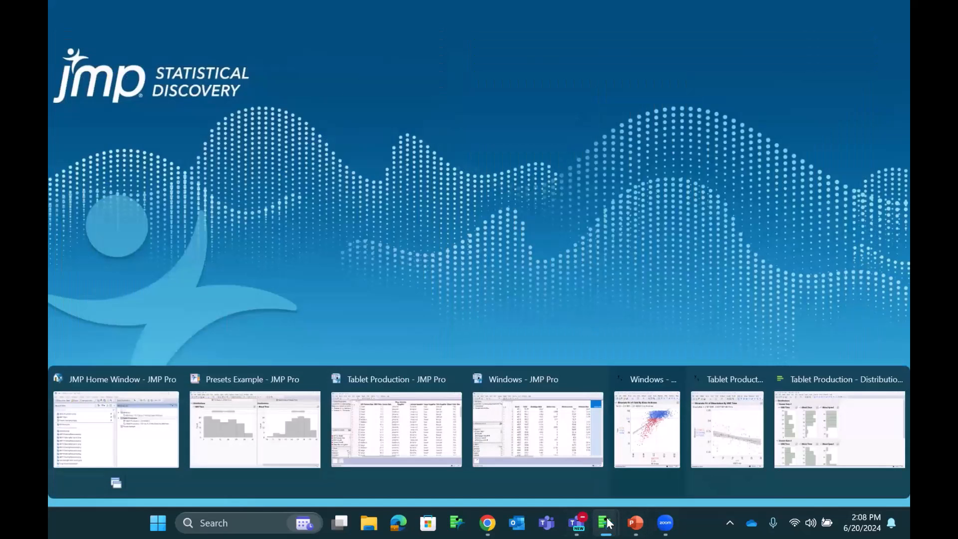
left_click(807, 417)
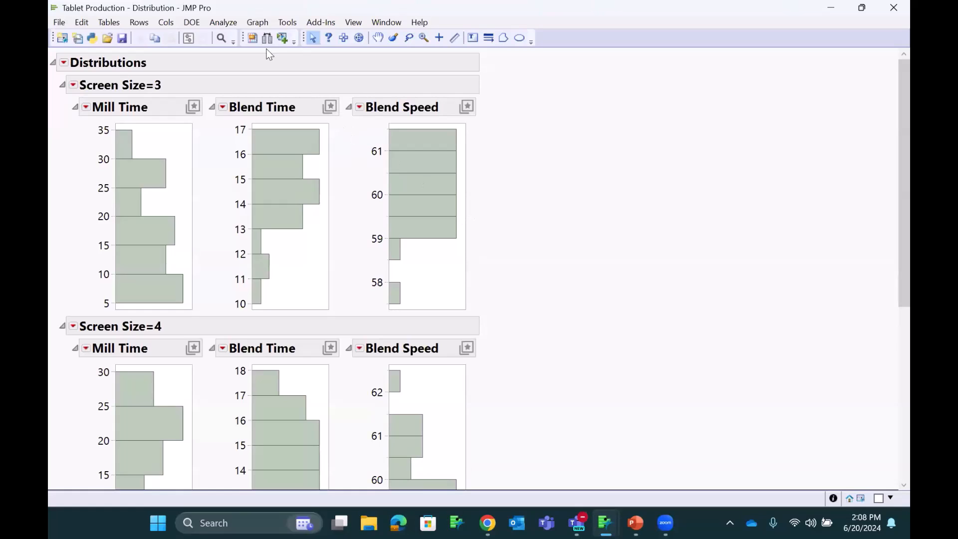
Step: Examine the By role in the Distribution launch dialog, then close the dialog without running an analysis
left_click(231, 28)
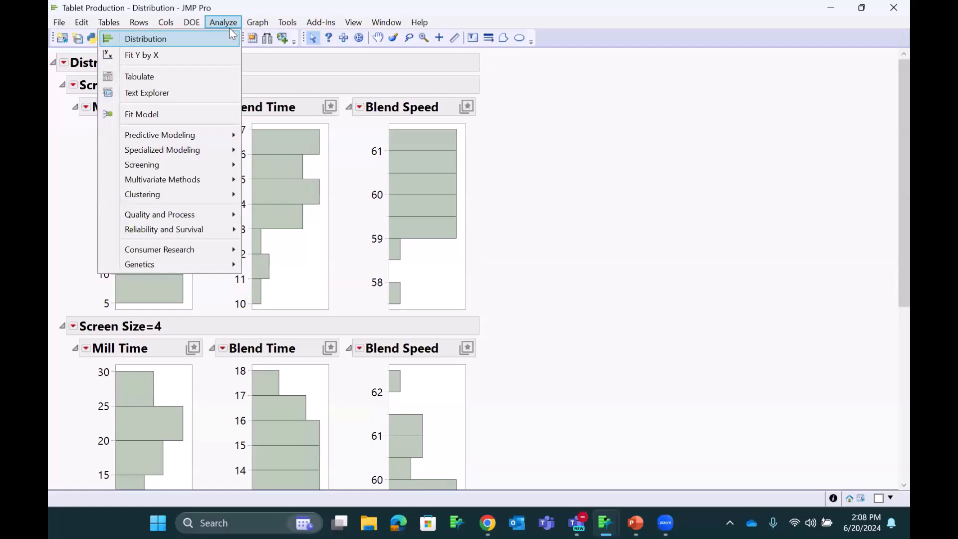
left_click(231, 37)
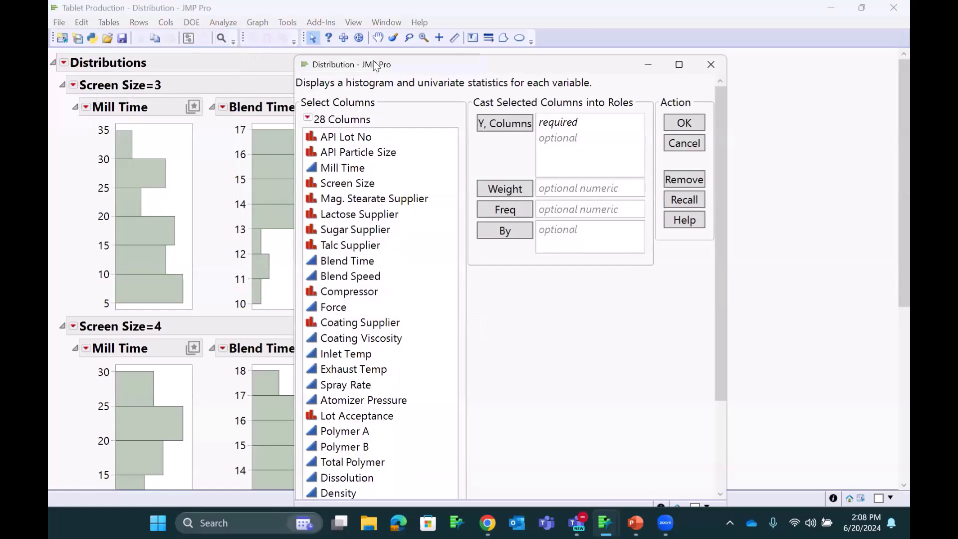
left_click_drag(375, 65, 559, 40)
mouse_move(689, 251)
left_mouse_down()
mouse_move(813, 210)
mouse_move(676, 195)
mouse_move(745, 257)
left_mouse_up()
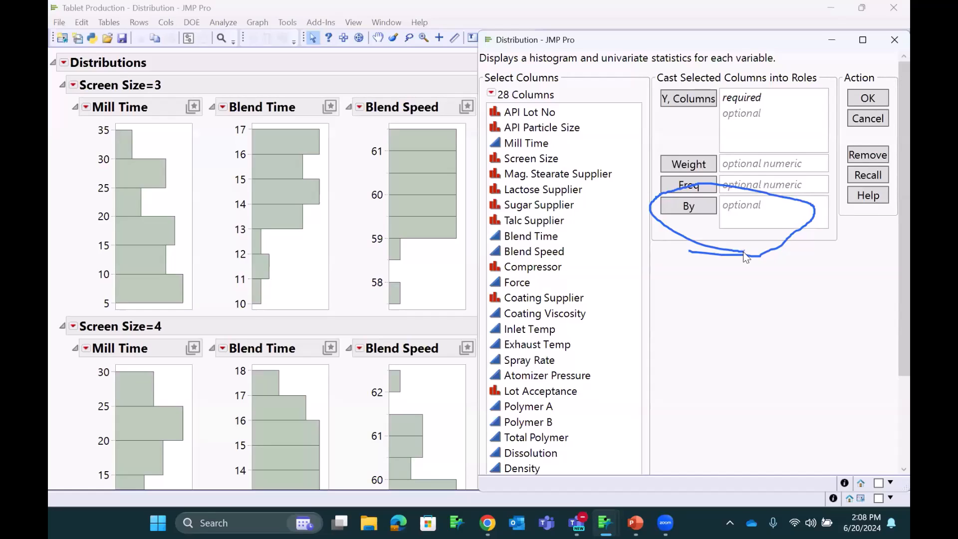
key("Escape")
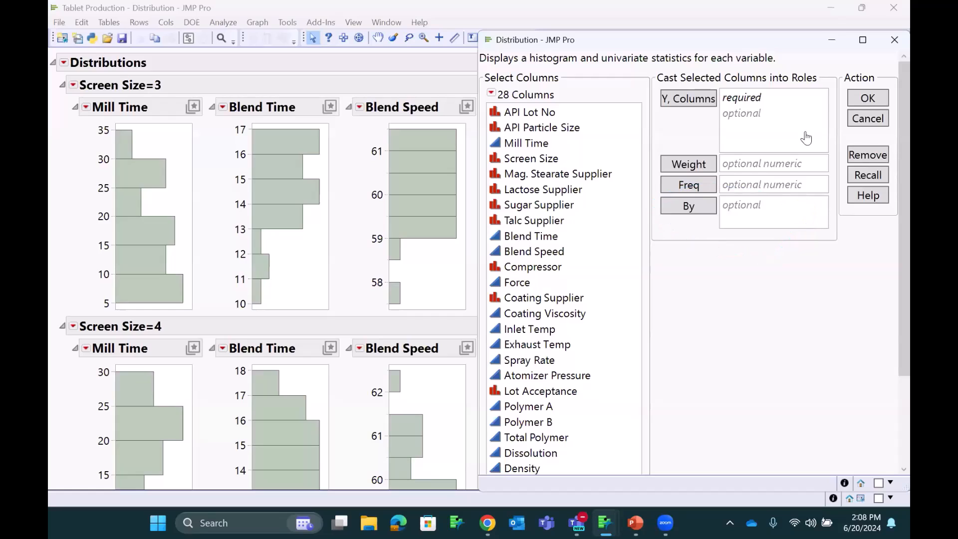
left_click(891, 41)
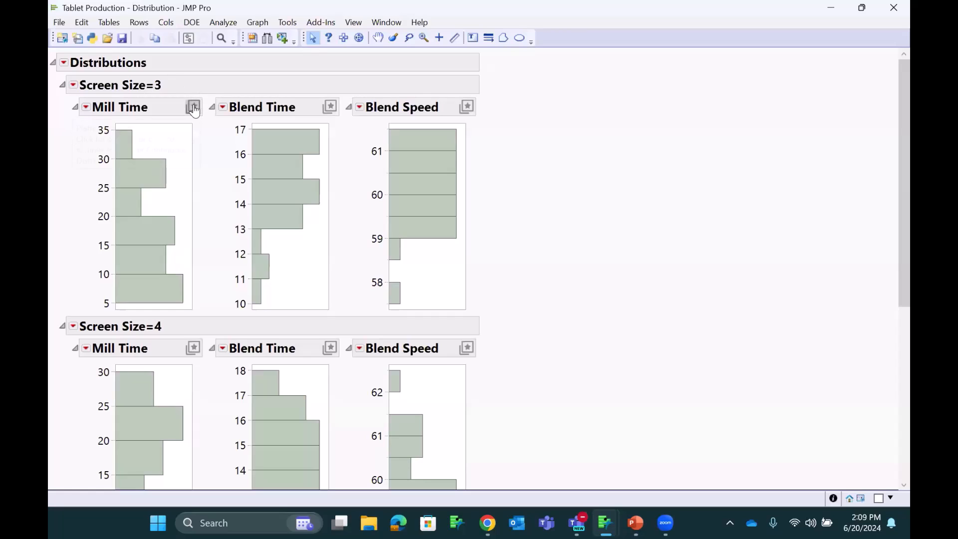
Step: Apply the Extended Summary Statistics sample preset to the Mill Time distribution under Screen Size=3
left_click(194, 108)
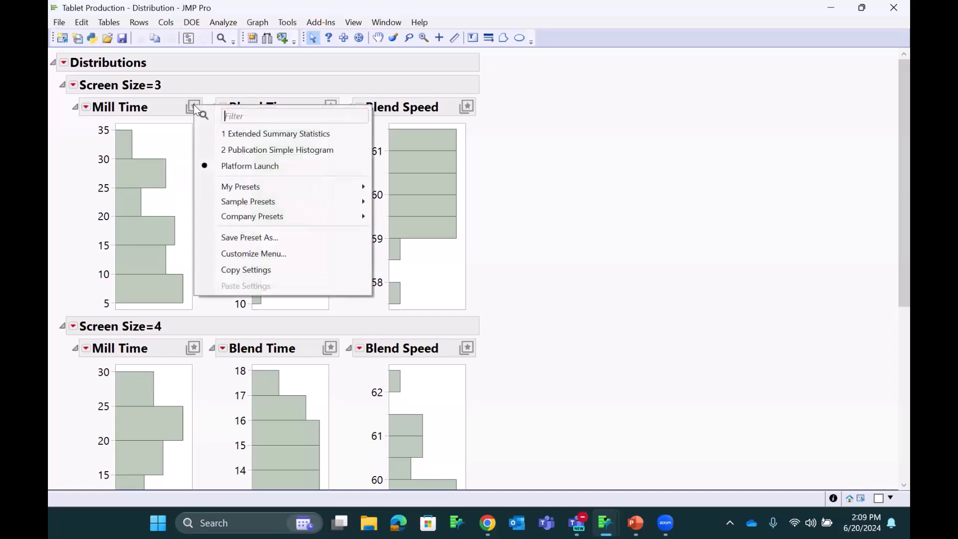
mouse_move(277, 203)
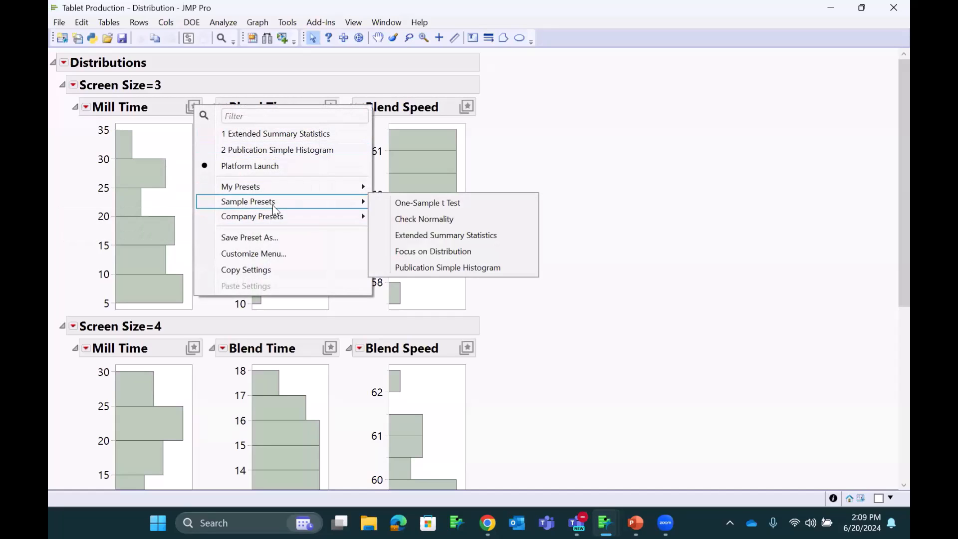
left_click(460, 243)
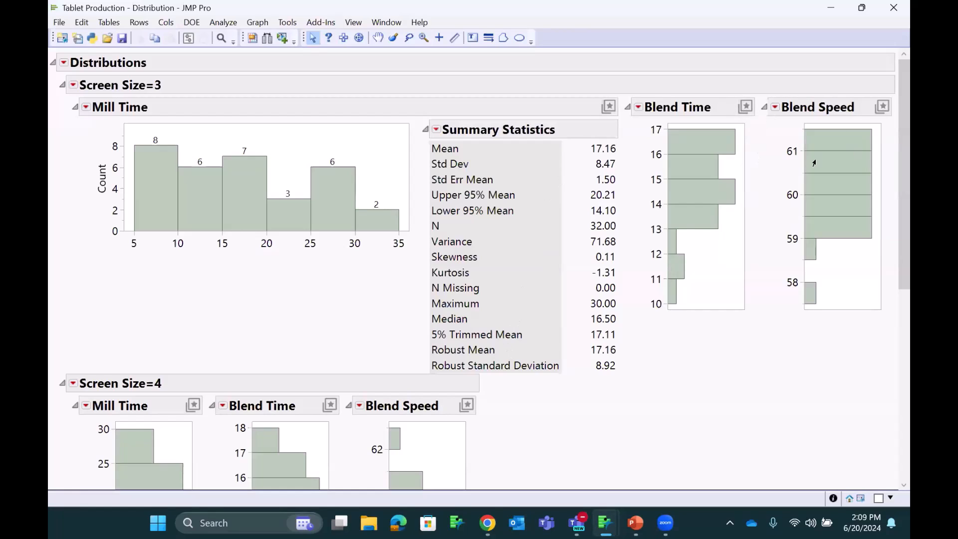
Step: Revert the Mill Time distribution under Screen Size=3 to its Platform Launch settings
left_click(610, 107)
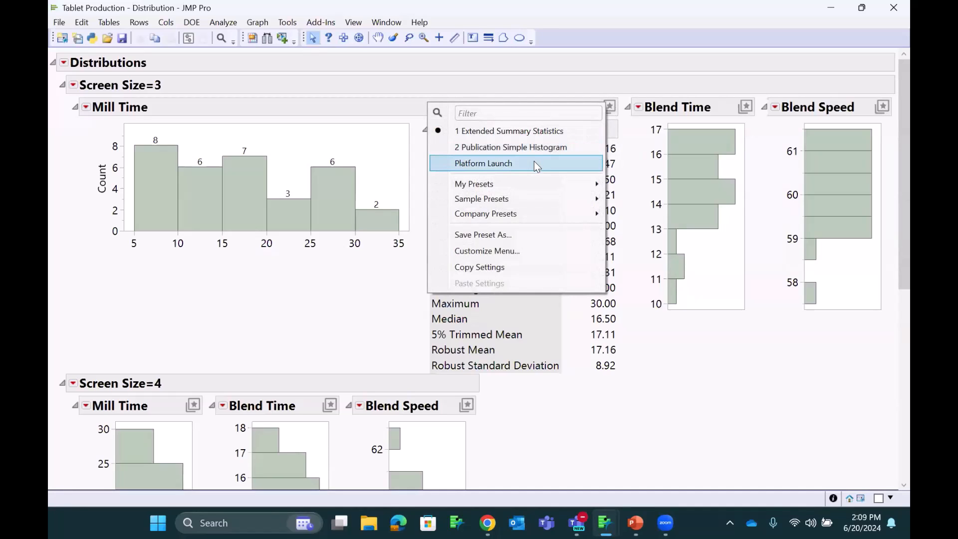
mouse_move(534, 164)
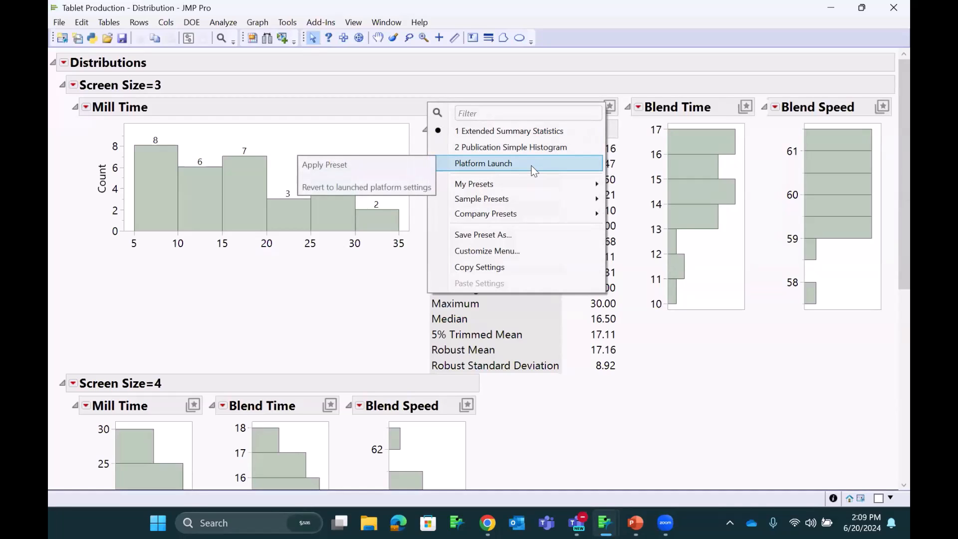
left_click(532, 166)
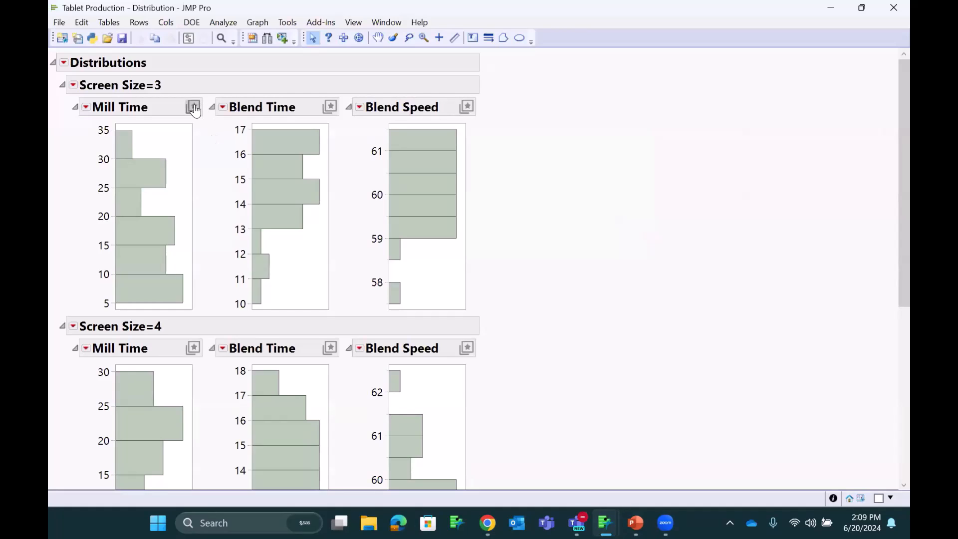
Step: Apply the Extended Summary Statistics sample preset to all distributions across every Screen Size group at once, starting from Mill Time
left_click(193, 109)
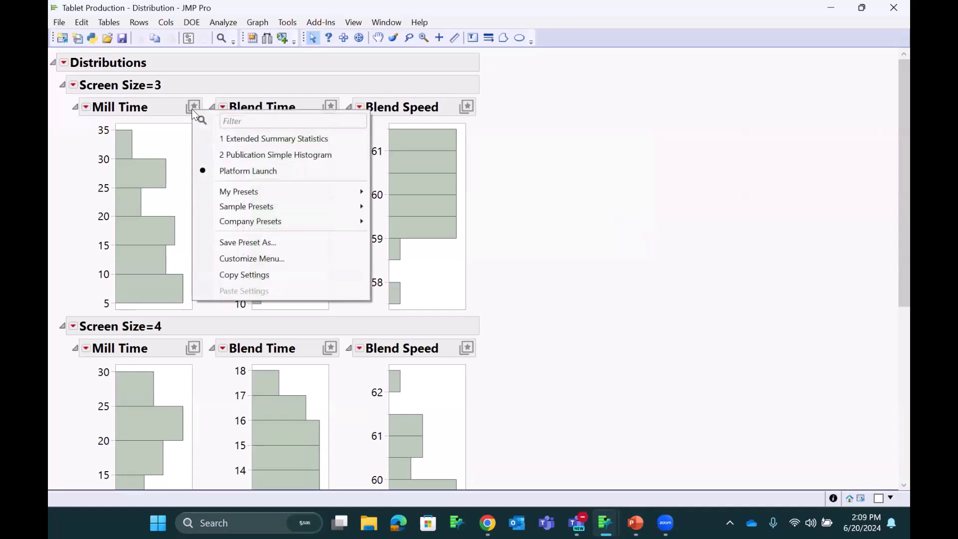
mouse_move(307, 209)
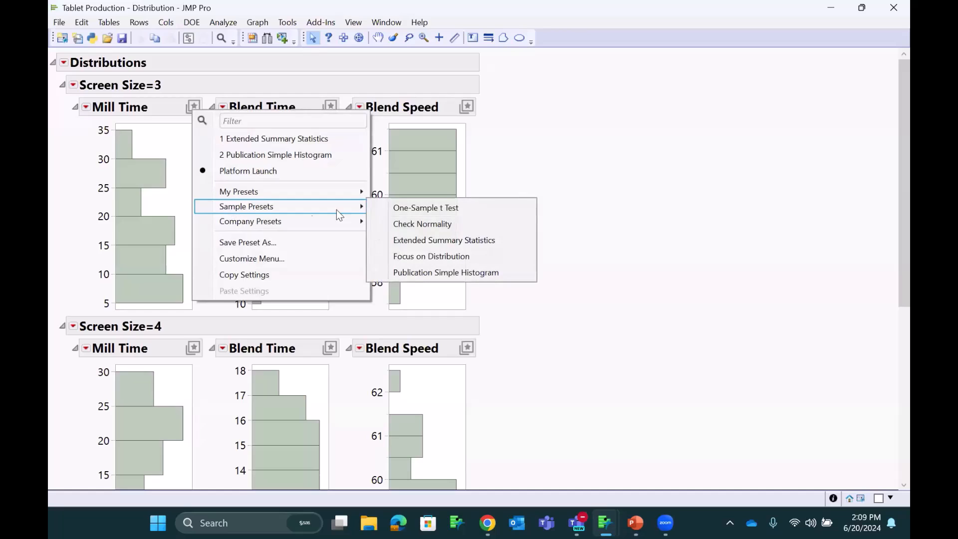
left_click(463, 245)
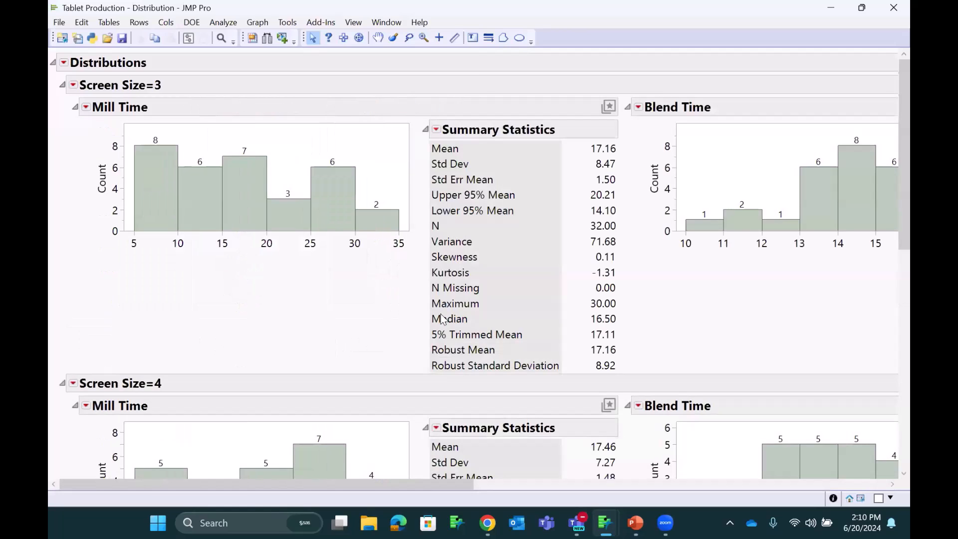
Step: Review the distribution reports for the Screen Size groups and switch to the PowerPoint slide show
left_click_drag(361, 481, 301, 475)
scroll(336, 322, "down", 1)
scroll(337, 325, "down", 8)
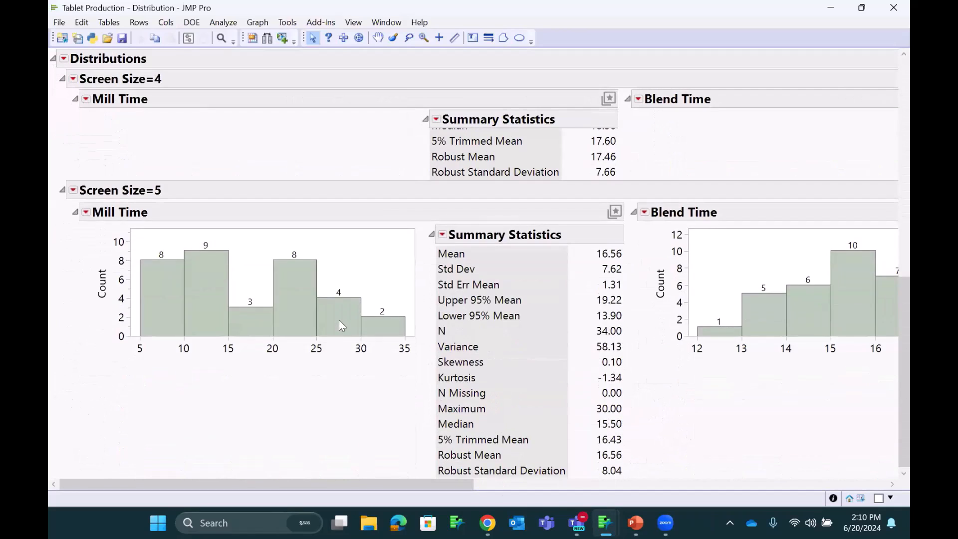
scroll(339, 320, "up", 8)
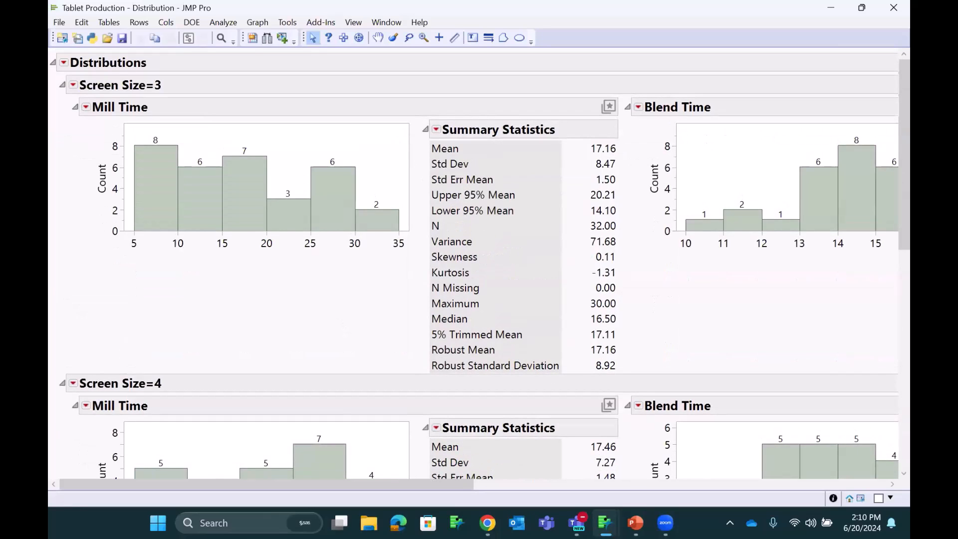
key("alt+Tab")
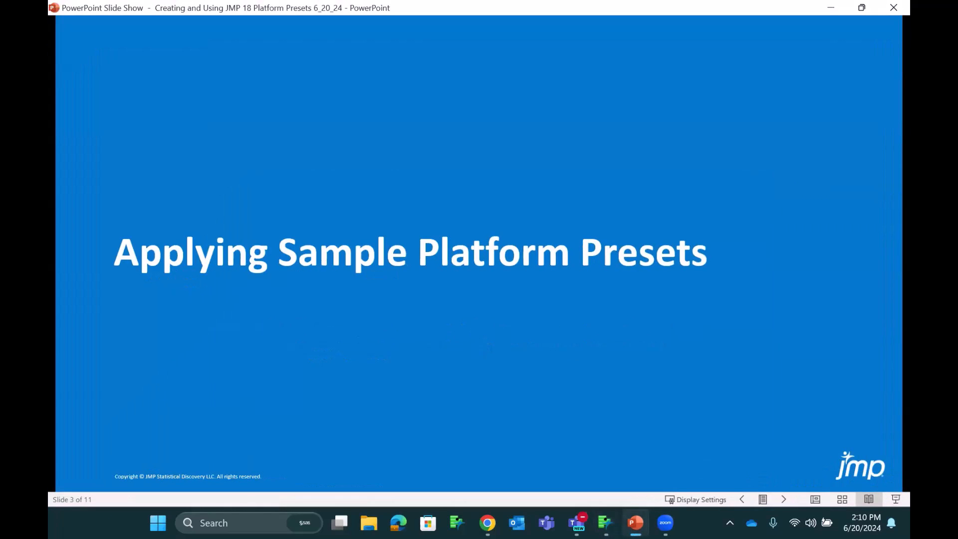